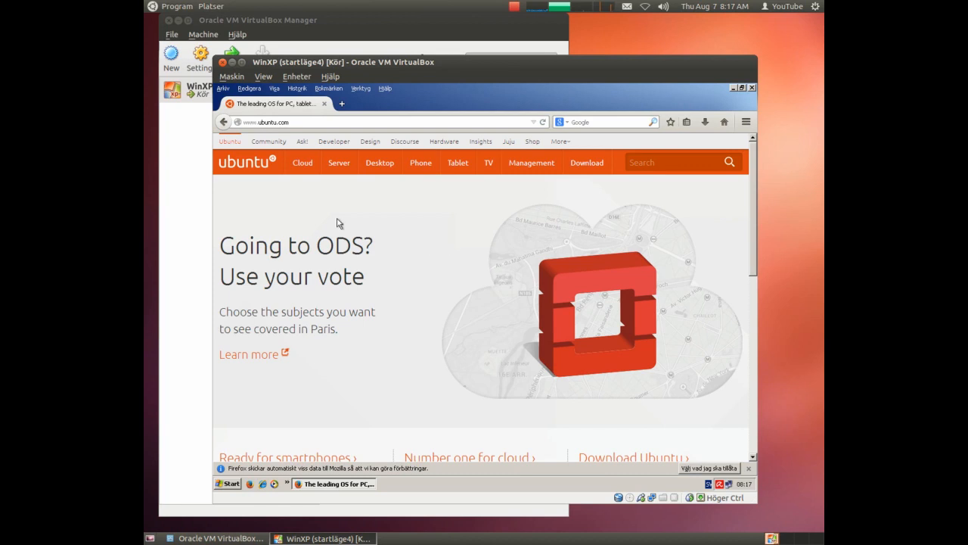
# Open the Ubuntu Desktop download page through the Desktop section and examine the flavours offered for Ubuntu 14.04.1 LTS.
pyautogui.moveTo(301, 161)
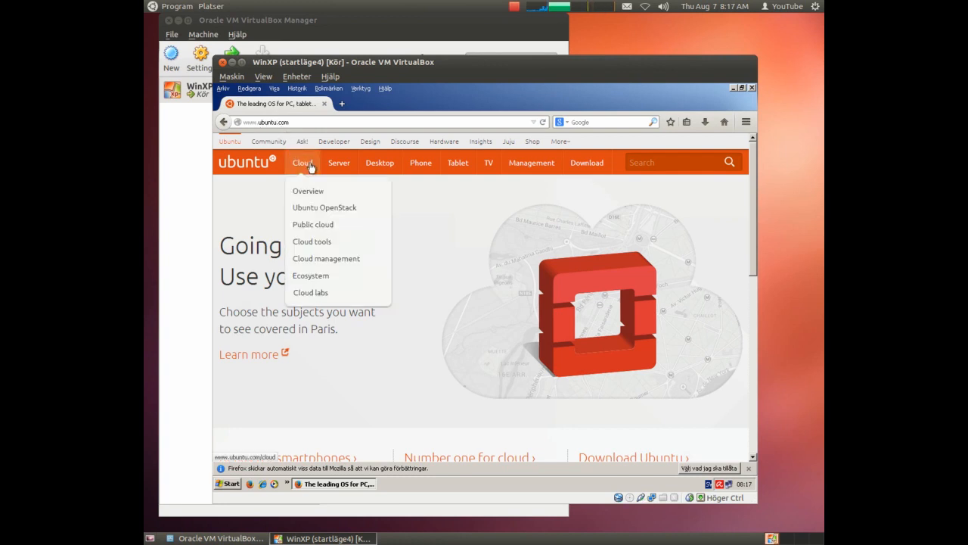
pyautogui.moveTo(429, 167)
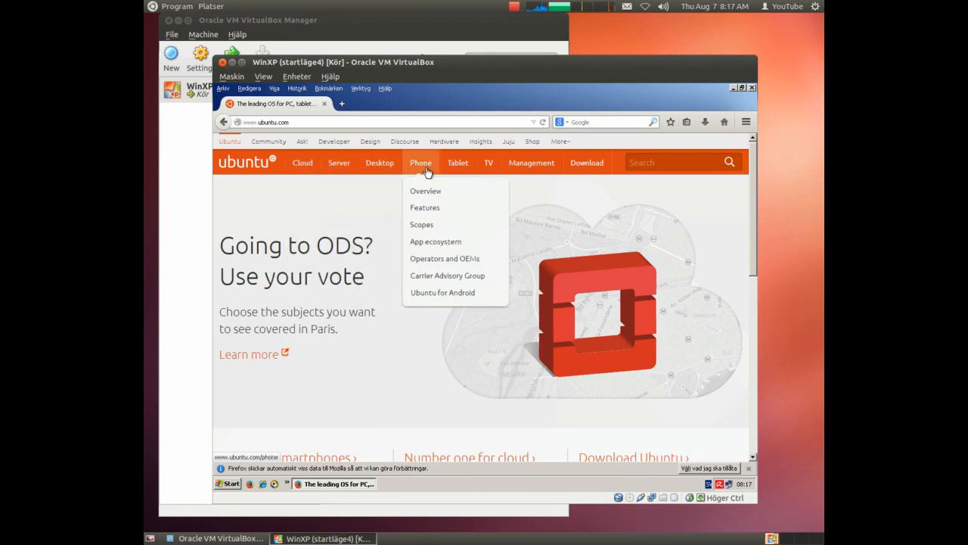
pyautogui.moveTo(514, 169)
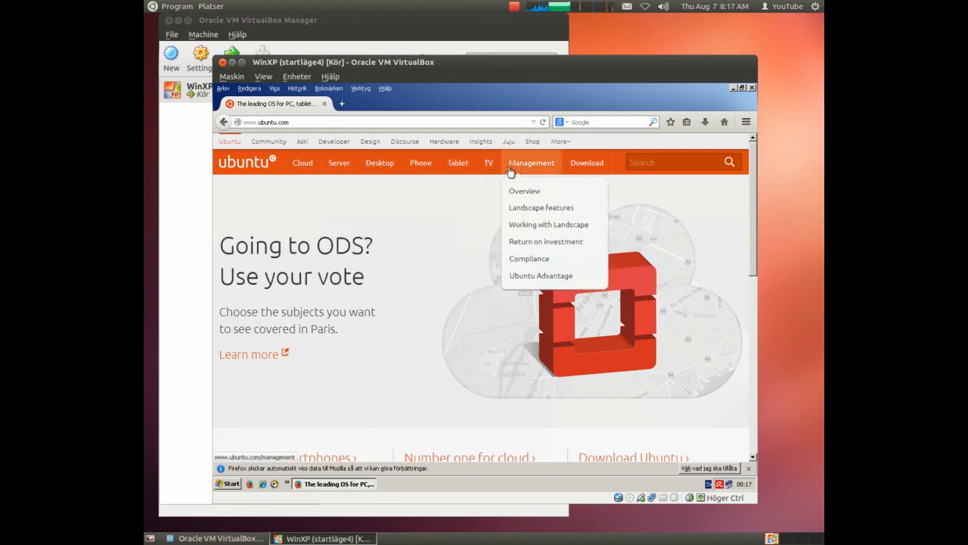
pyautogui.moveTo(372, 188)
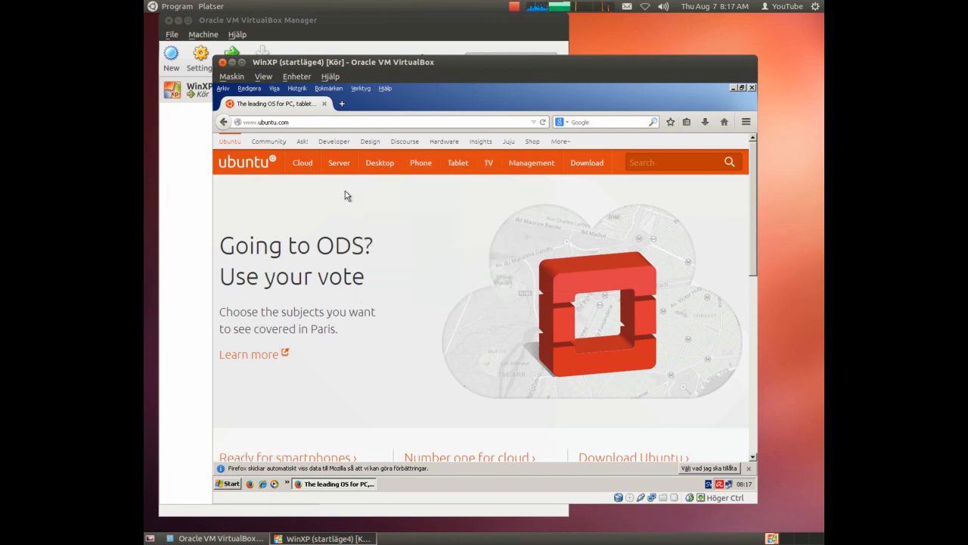
pyautogui.click(392, 168)
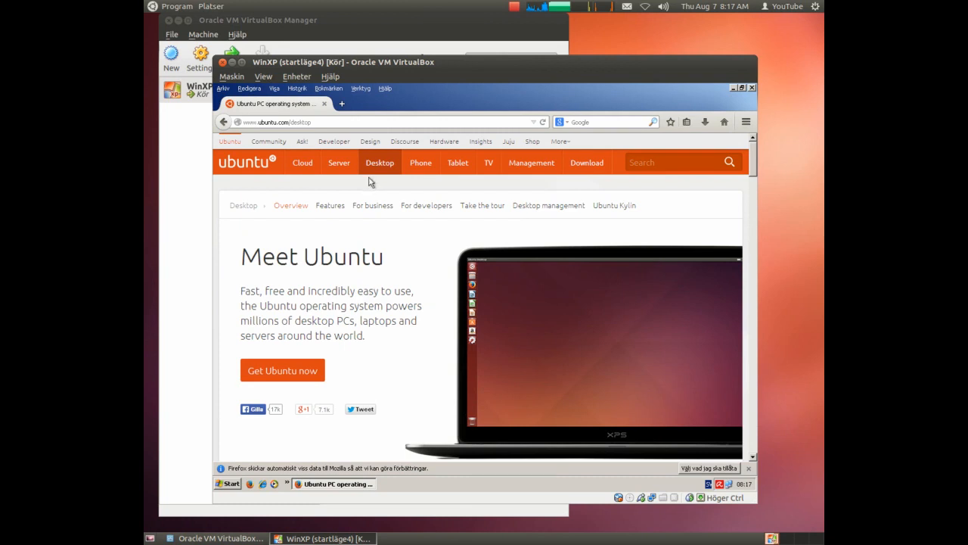
pyautogui.click(284, 374)
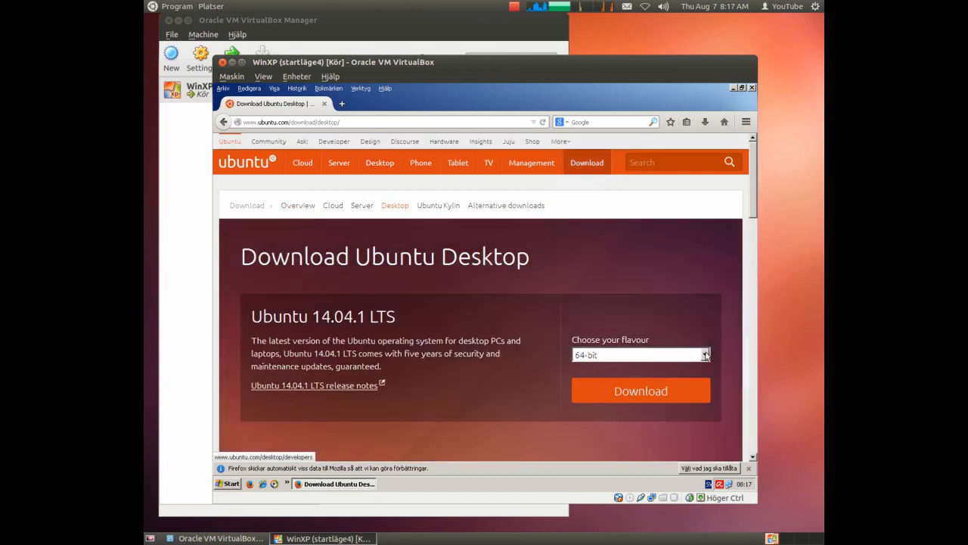
pyautogui.click(705, 355)
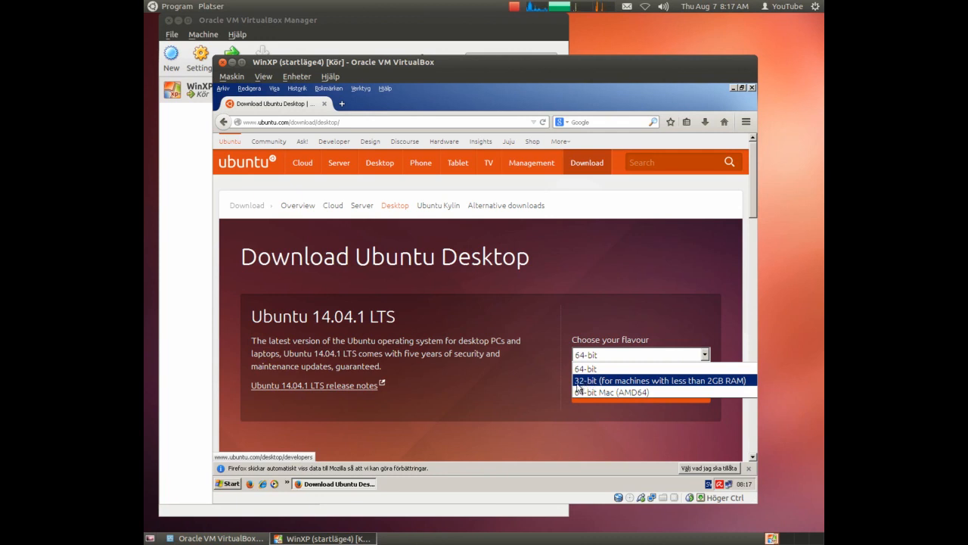
pyautogui.click(420, 394)
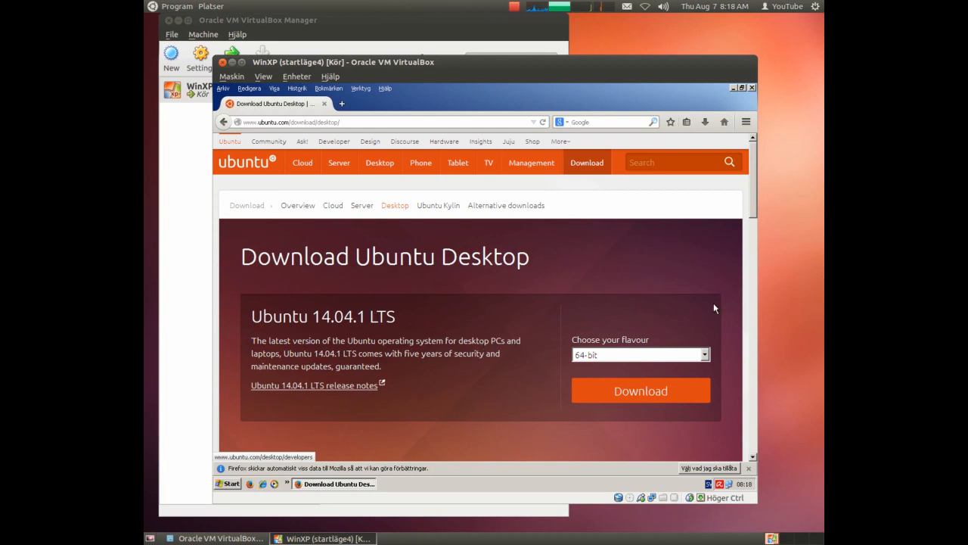
# Review the network installer, BitTorrent and mirror options on Ubuntu's Alternative downloads page, and close the browser.
pyautogui.moveTo(751, 186); pyautogui.dragTo(743, 438)
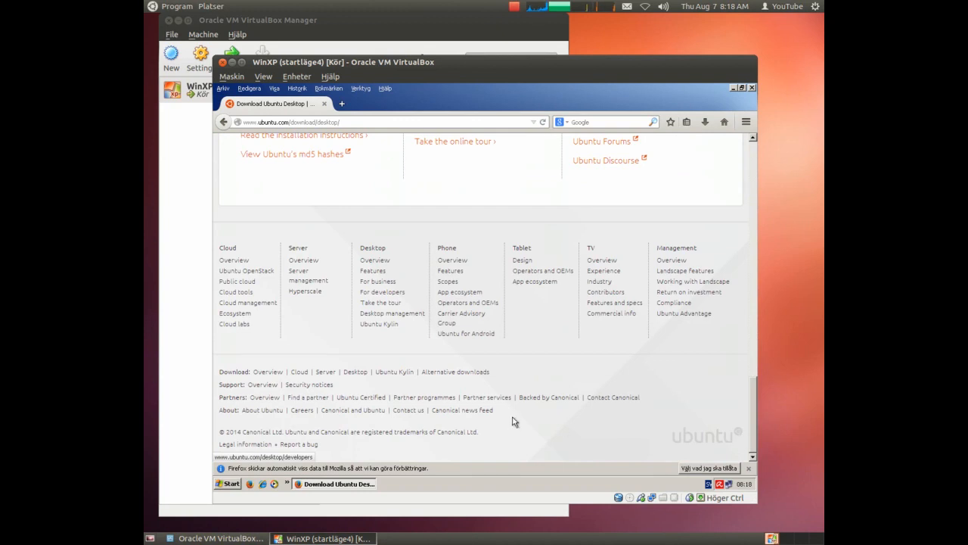
pyautogui.click(466, 372)
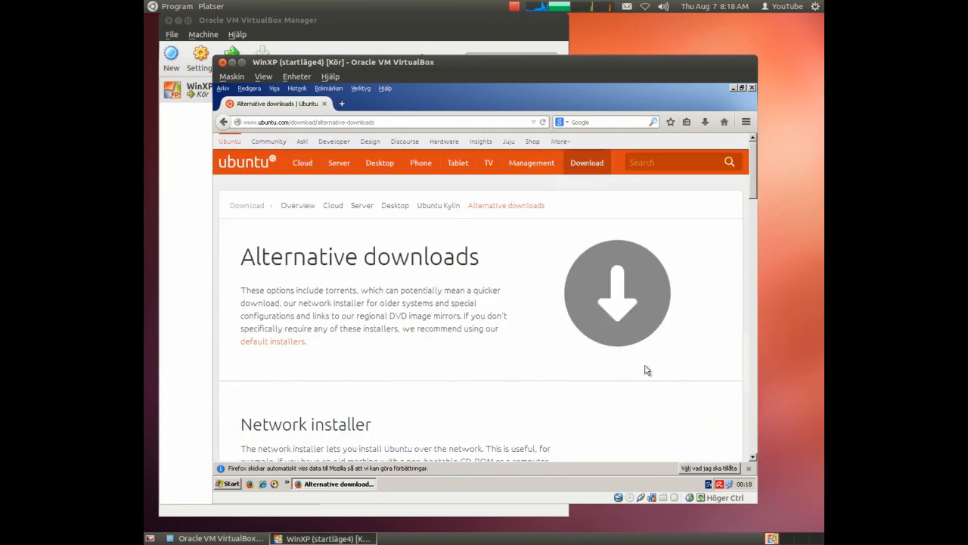
pyautogui.scroll(-1, 720, 360)
pyautogui.scroll(-3, 720, 360)
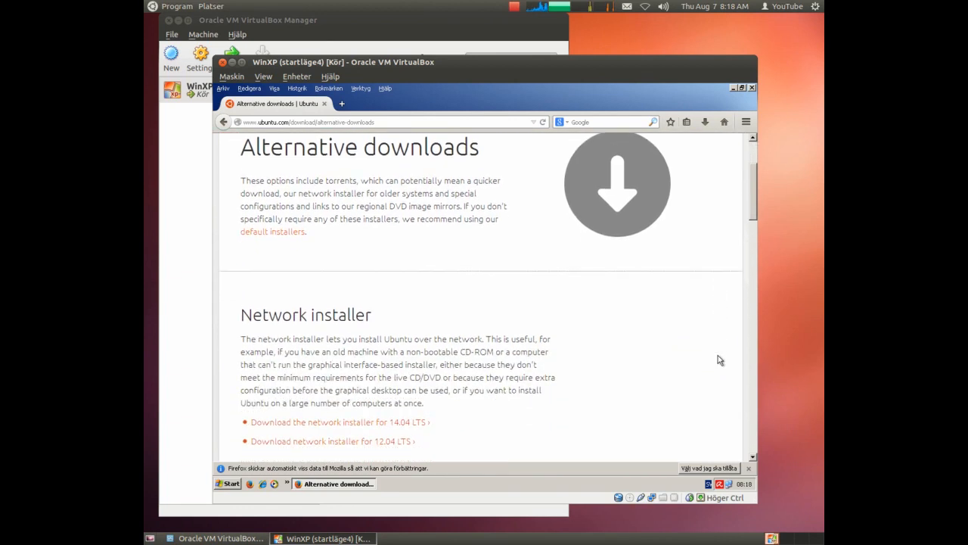
pyautogui.scroll(-4, 563, 355)
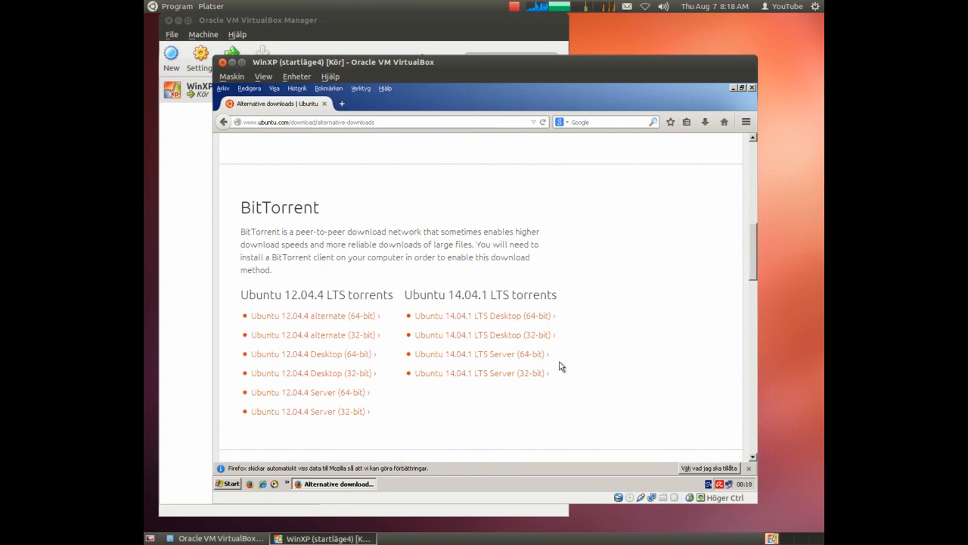
pyautogui.scroll(-2, 561, 366)
pyautogui.scroll(-5, 561, 366)
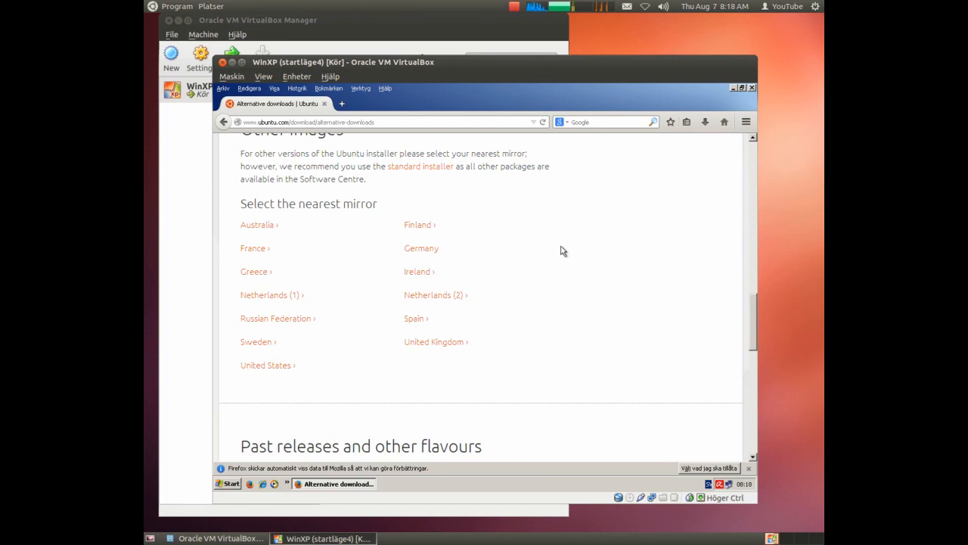
pyautogui.click(753, 89)
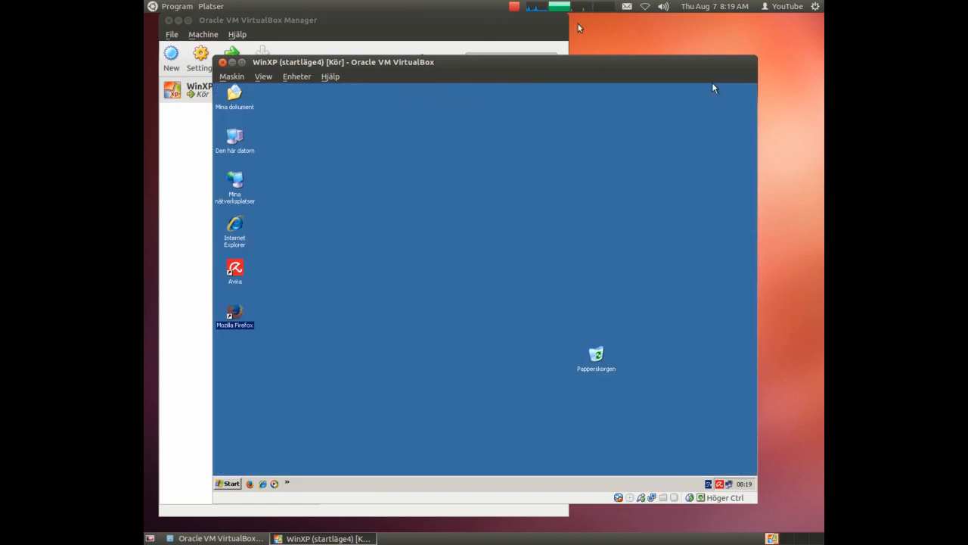
pyautogui.click(467, 132)
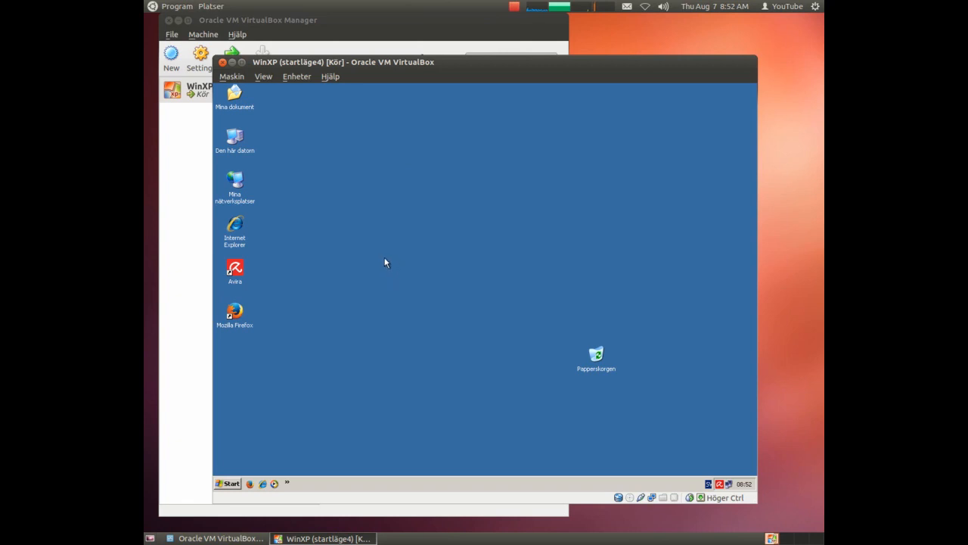
# Check the boot order in the WinXP virtual machine's System settings and leave the settings without changes.
pyautogui.click(180, 144)
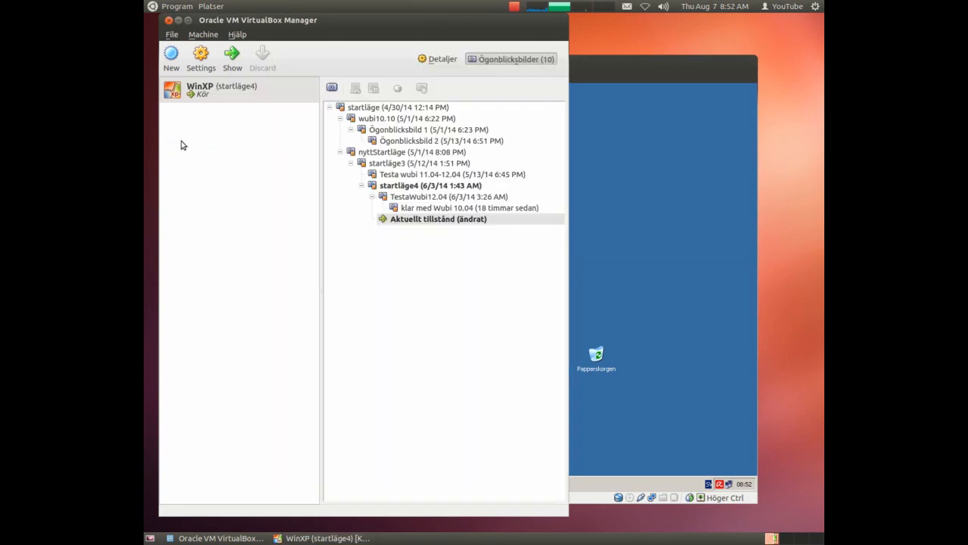
pyautogui.click(199, 59)
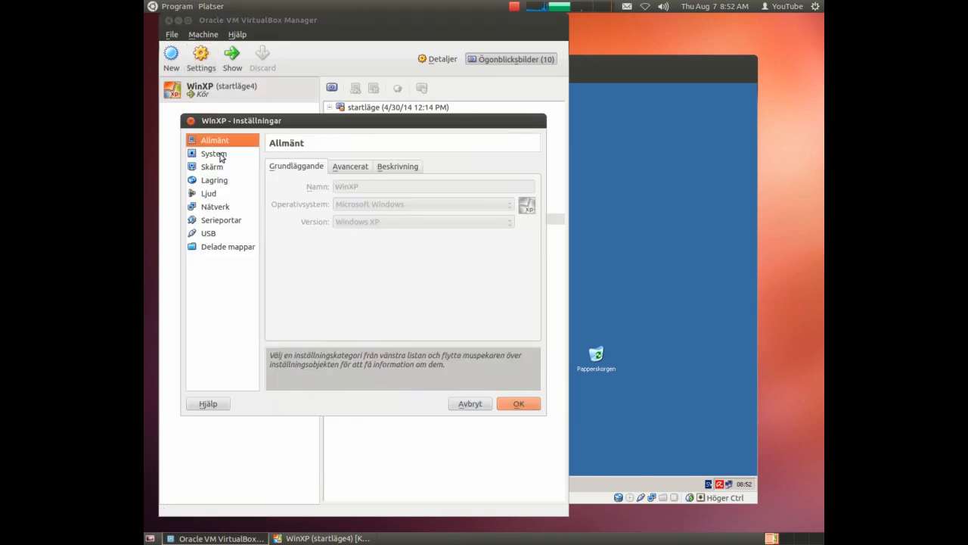
pyautogui.click(218, 155)
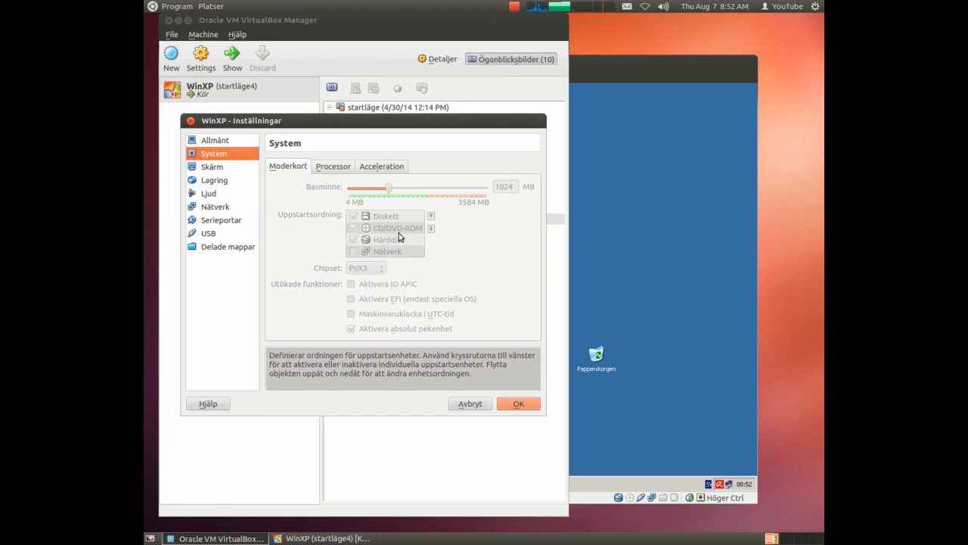
pyautogui.click(464, 408)
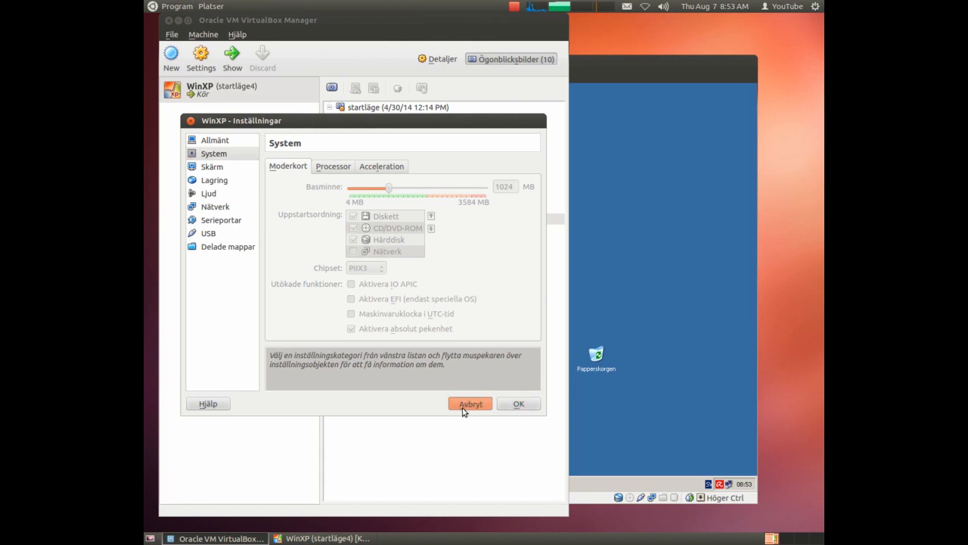
# Load ubuntu-12.04.4-desktop-i386.iso into the WinXP machine's virtual CD/DVD drive and dismiss the Ubuntu autorun menu.
pyautogui.click(596, 82)
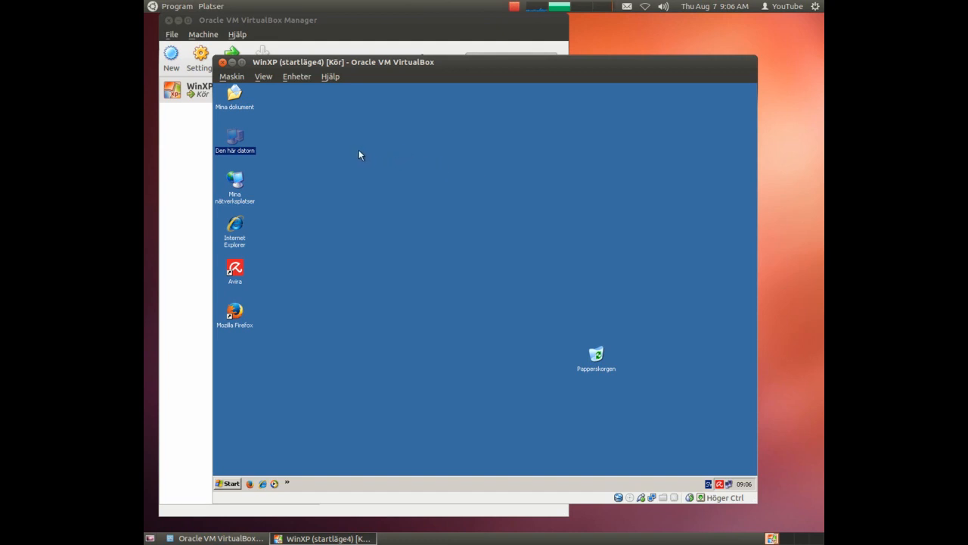
pyautogui.click(293, 83)
pyautogui.moveTo(303, 93)
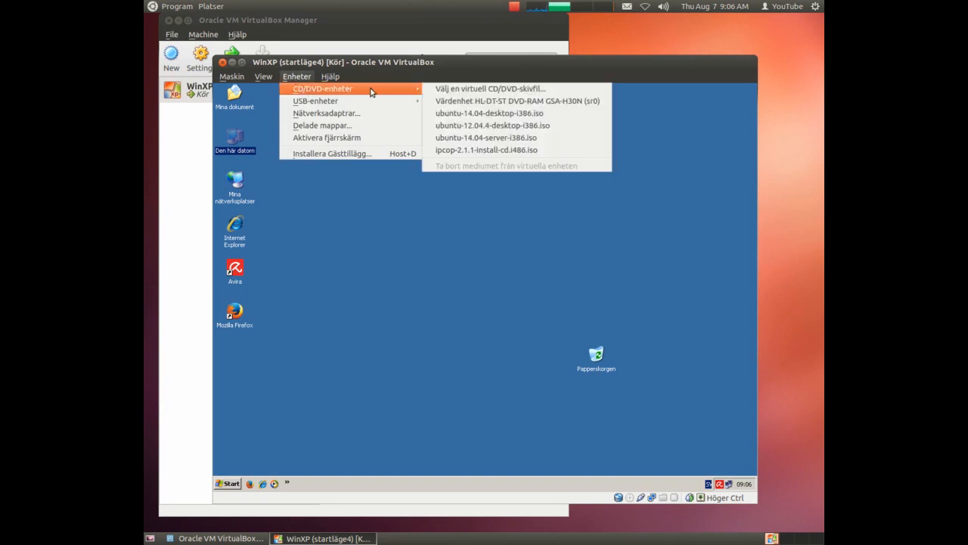
pyautogui.click(466, 125)
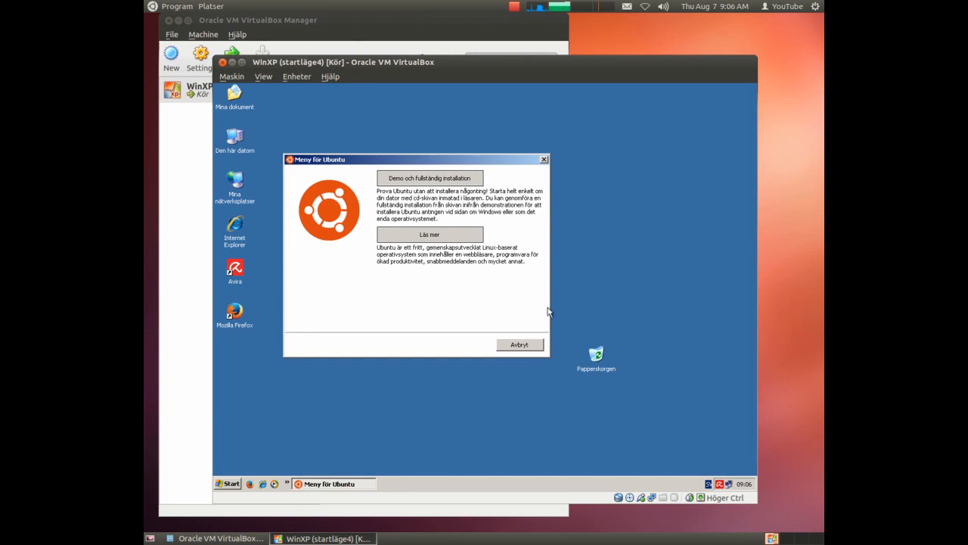
pyautogui.click(519, 346)
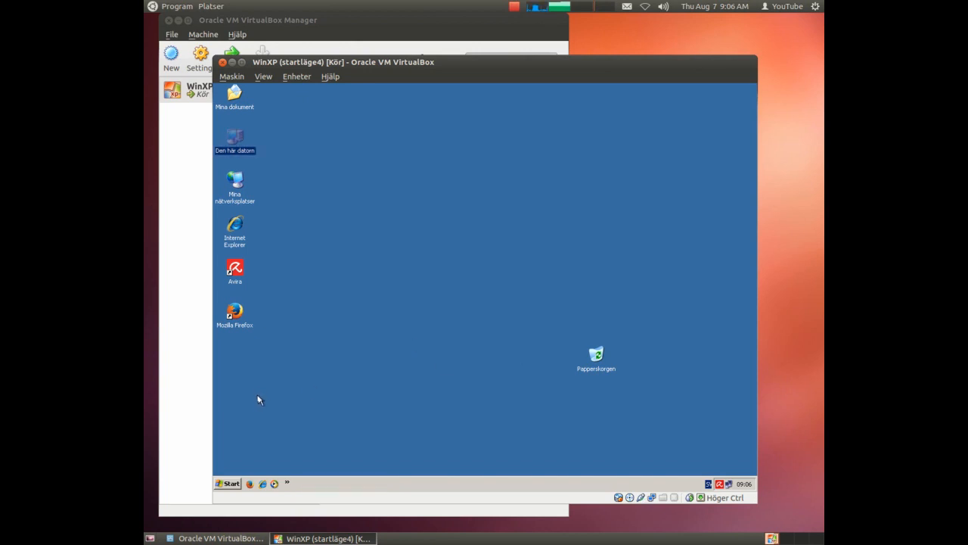
# Restart the Windows XP guest so that it boots from the loaded Ubuntu disc image.
pyautogui.click(225, 479)
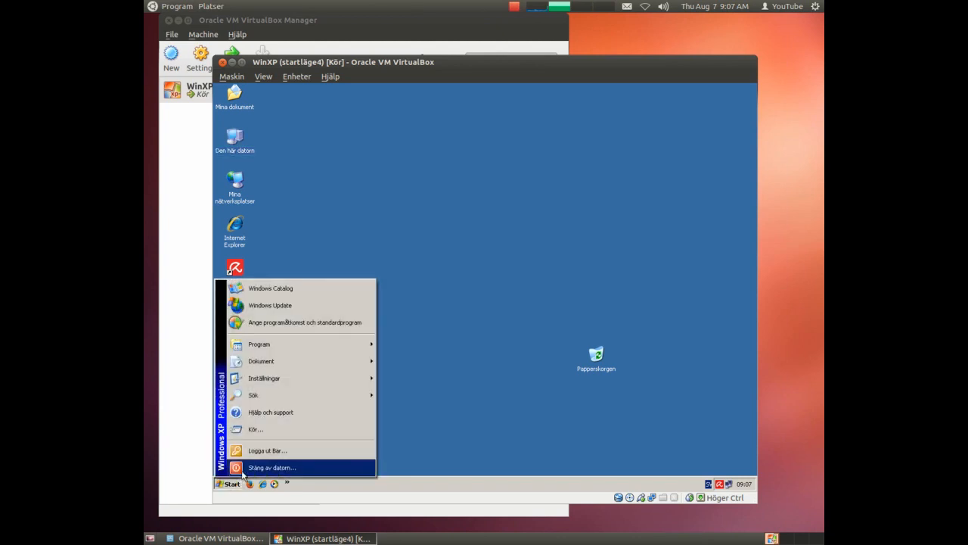
pyautogui.click(242, 468)
pyautogui.click(537, 236)
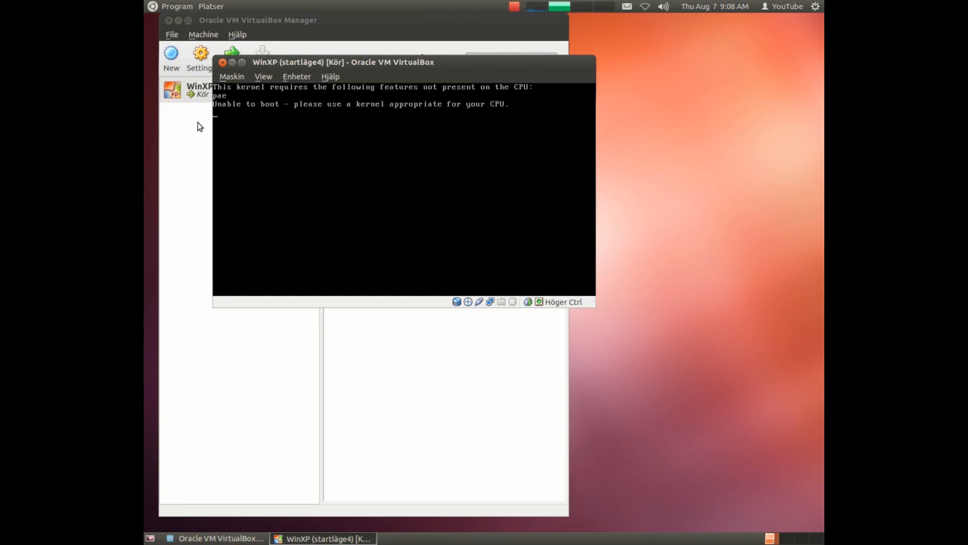
# Shut down the WinXP virtual machine from its own window.
pyautogui.click(228, 78)
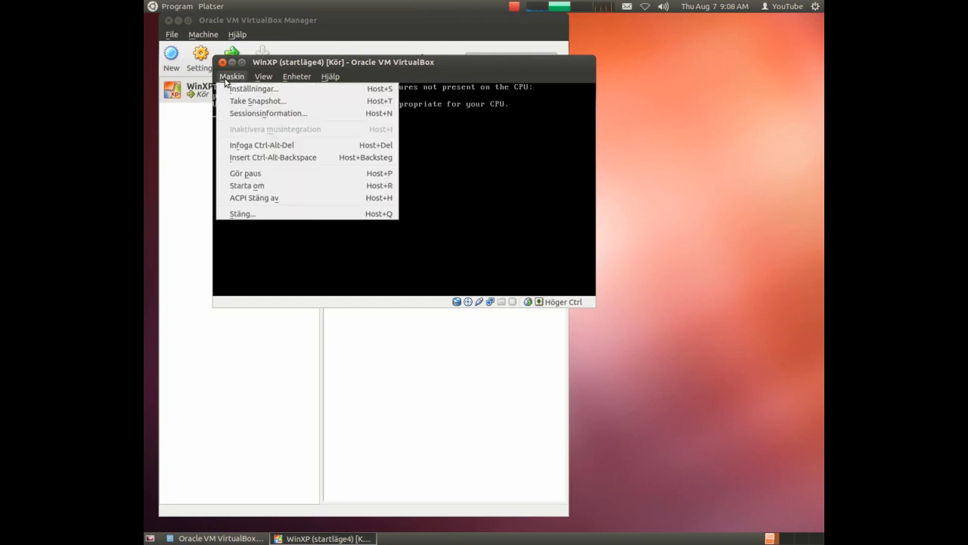
pyautogui.click(231, 215)
pyautogui.click(488, 225)
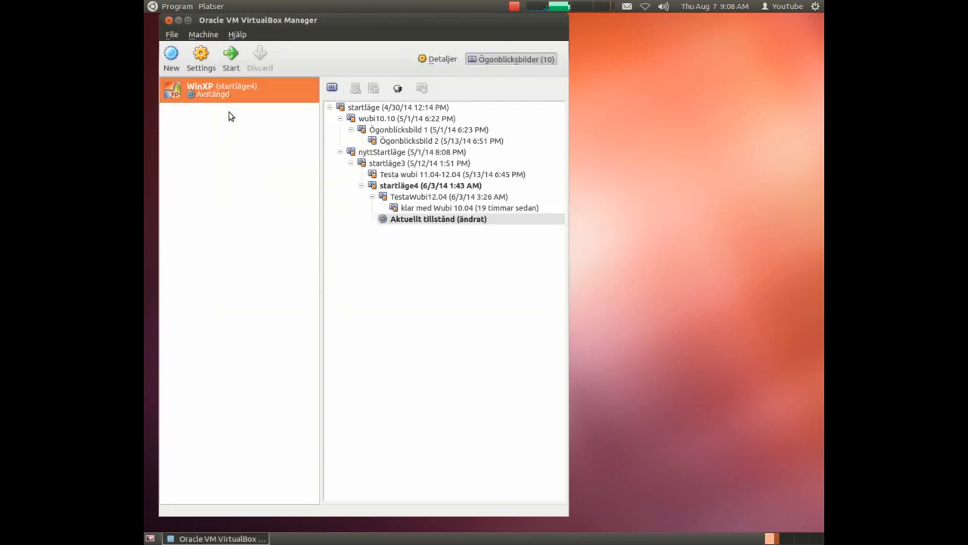
# Enable PAE/NX for the WinXP virtual machine's processor and save the settings.
pyautogui.click(201, 58)
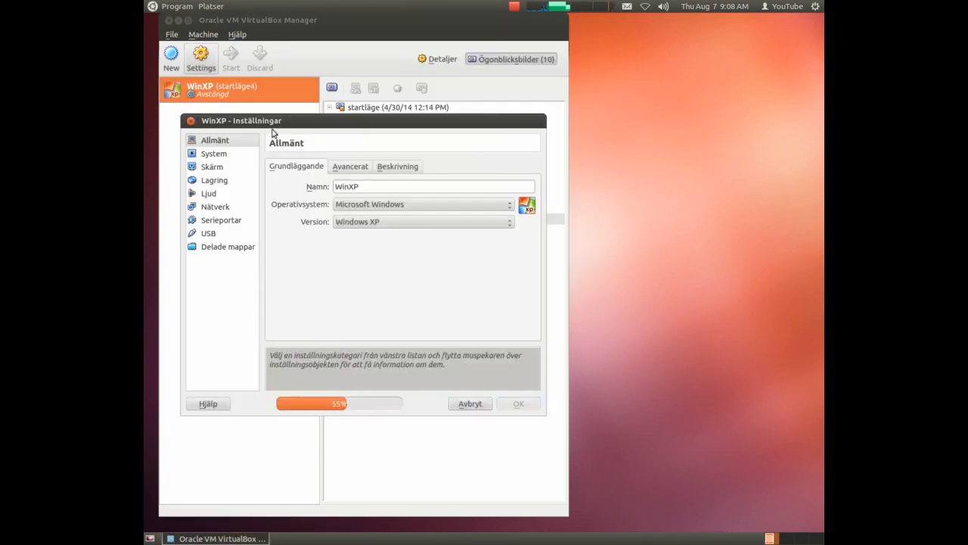
pyautogui.click(215, 155)
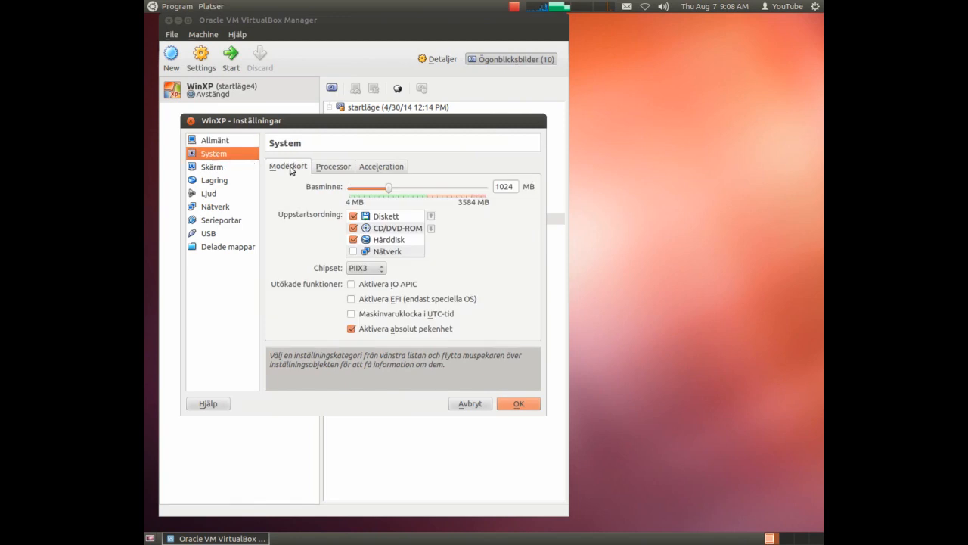
pyautogui.click(333, 168)
pyautogui.click(351, 246)
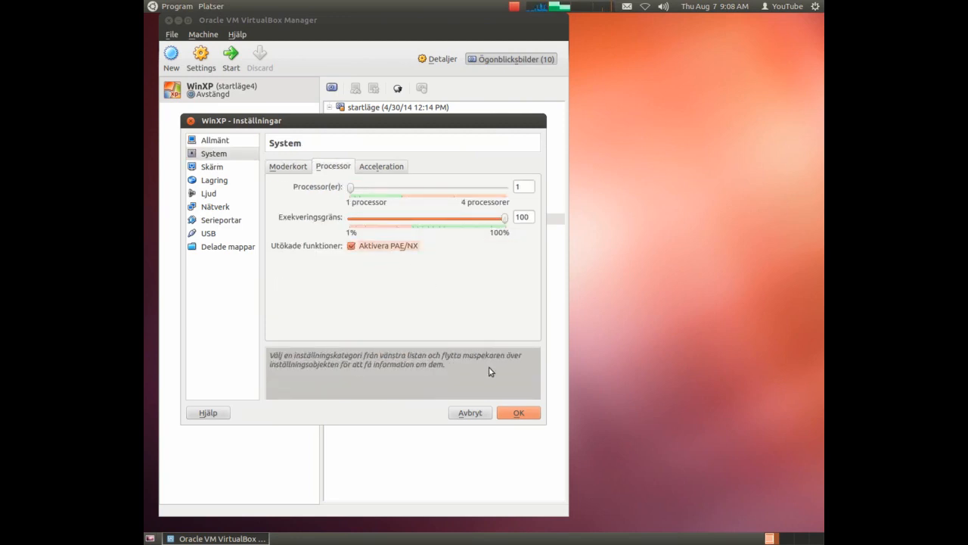
pyautogui.click(519, 413)
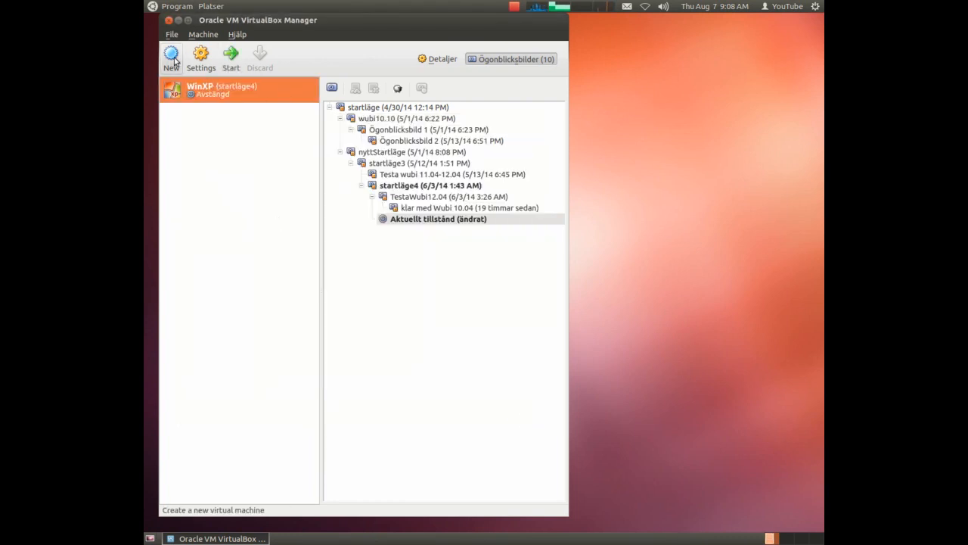
# Start the WinXP virtual machine and check which disc image its CD/DVD drive uses while it boots.
pyautogui.click(233, 64)
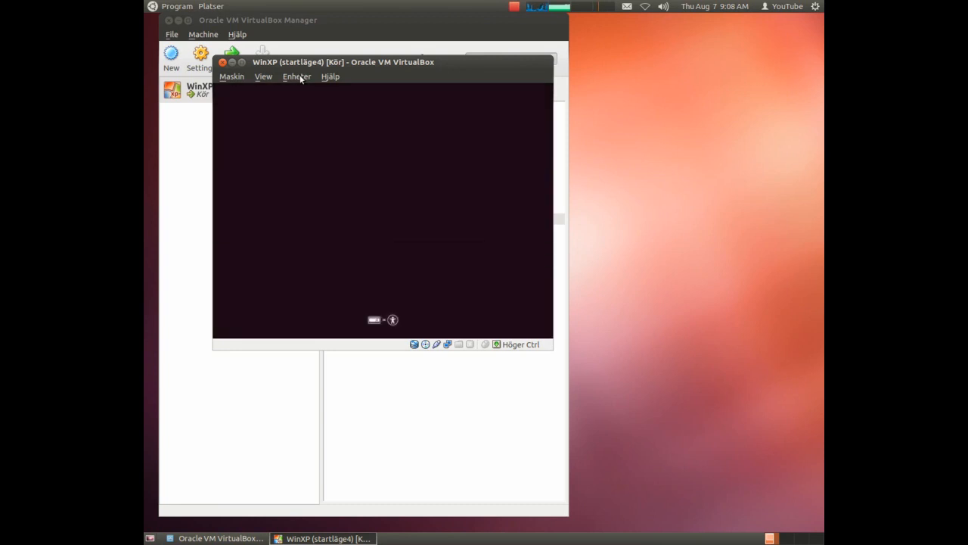
pyautogui.click(301, 78)
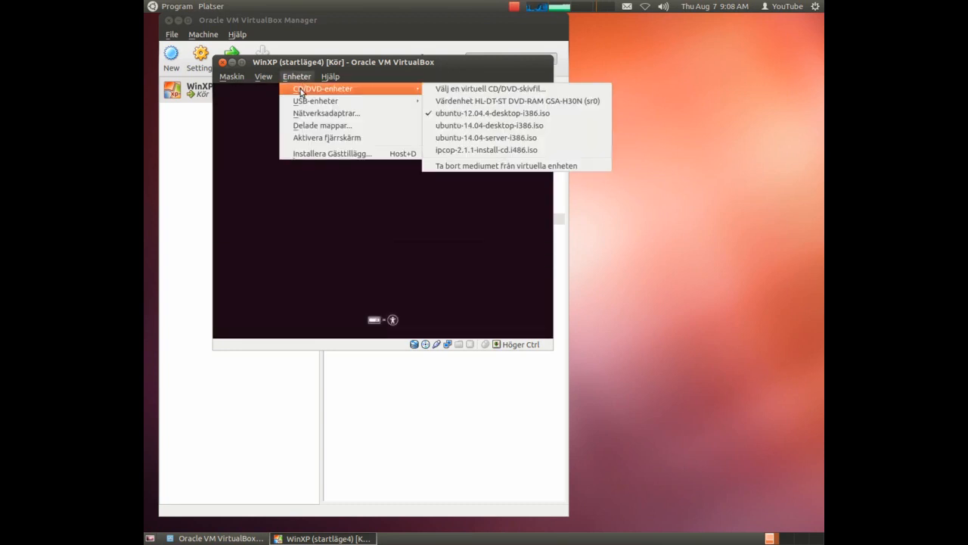
pyautogui.click(303, 79)
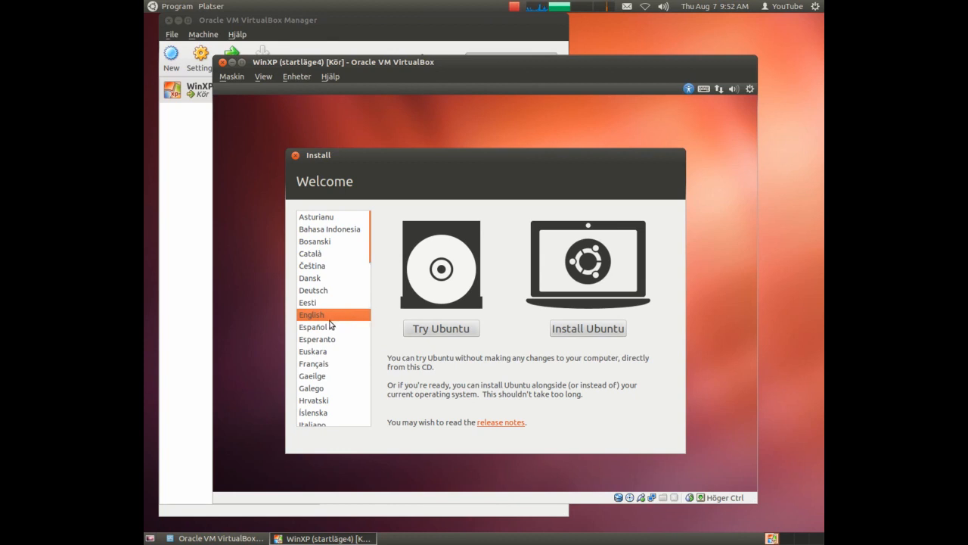
pyautogui.moveTo(381, 321)
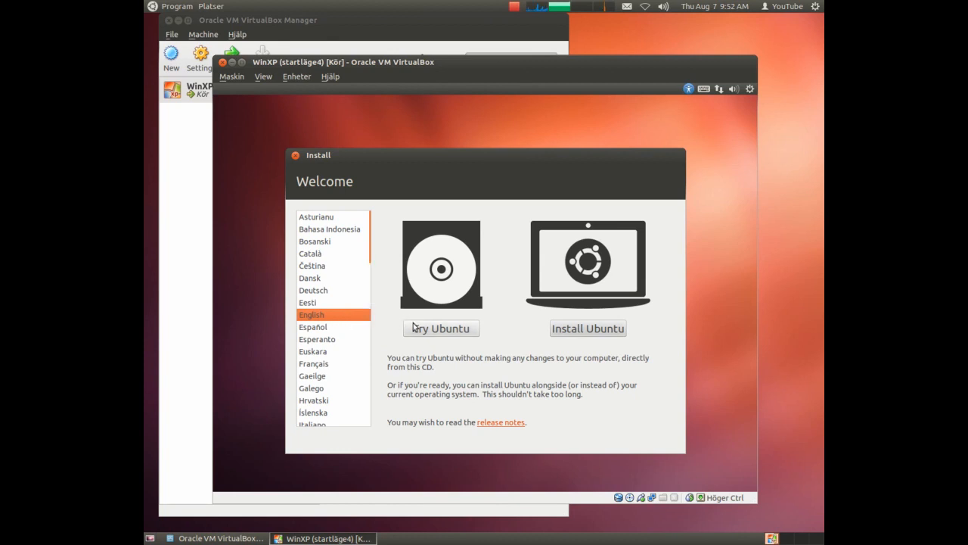
# Start the Ubuntu trial session in English and browse the 43 GB Windows filesystem from the Home folder.
pyautogui.click(452, 327)
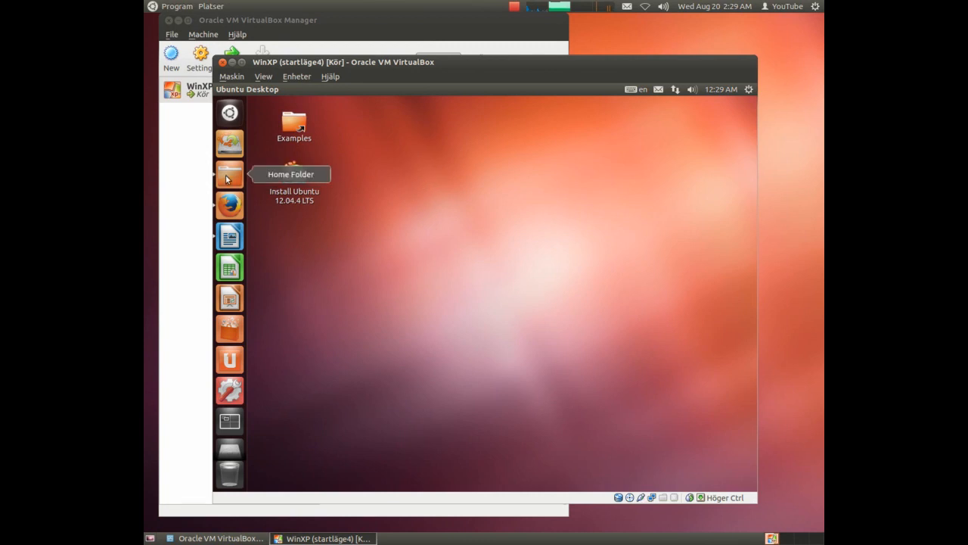
pyautogui.click(227, 177)
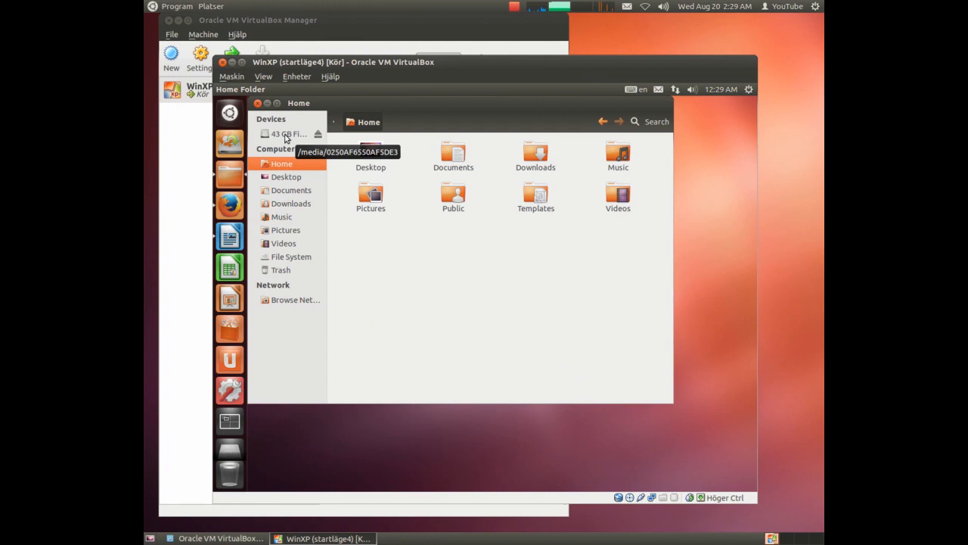
pyautogui.click(285, 135)
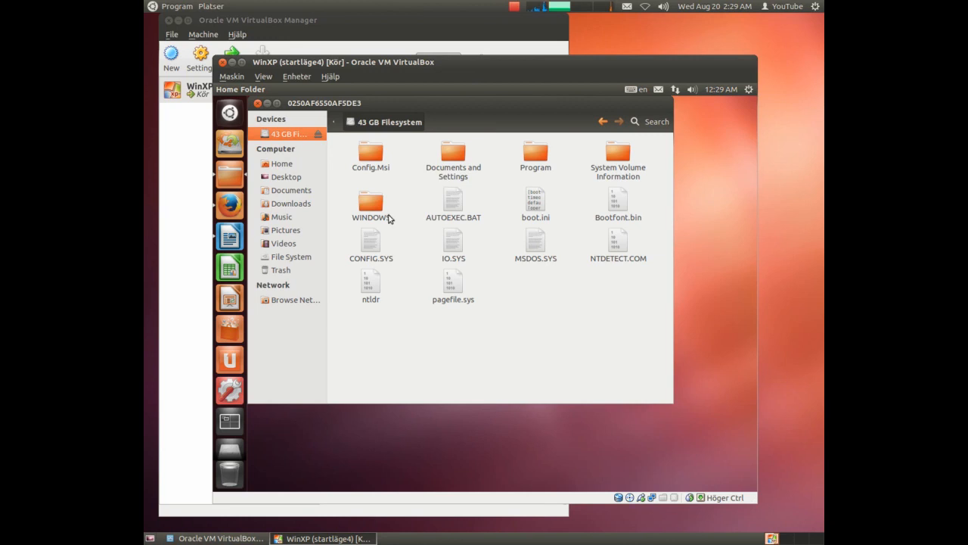
# Launch Firefox in the trial session, search Google for "youtube" and open the YouTube website.
pyautogui.click(229, 206)
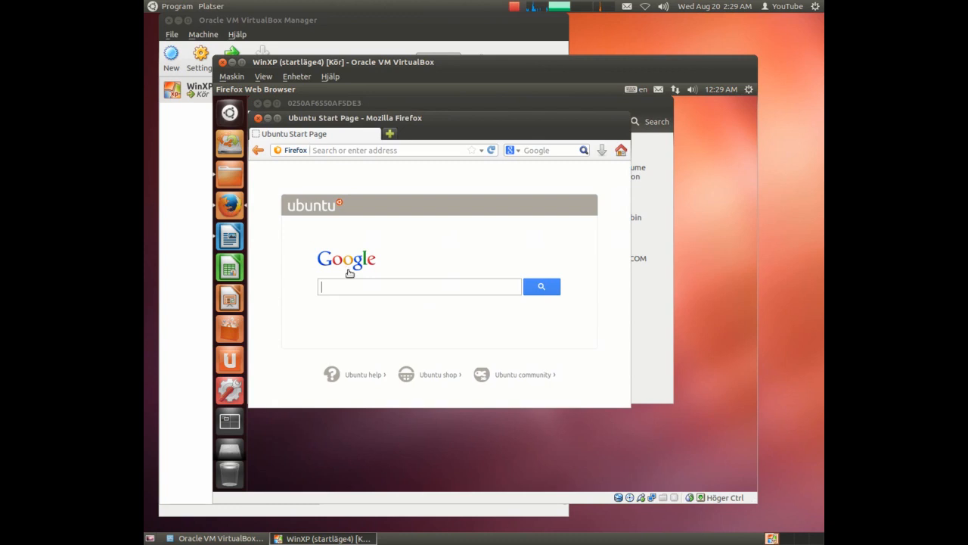
pyautogui.write('you')
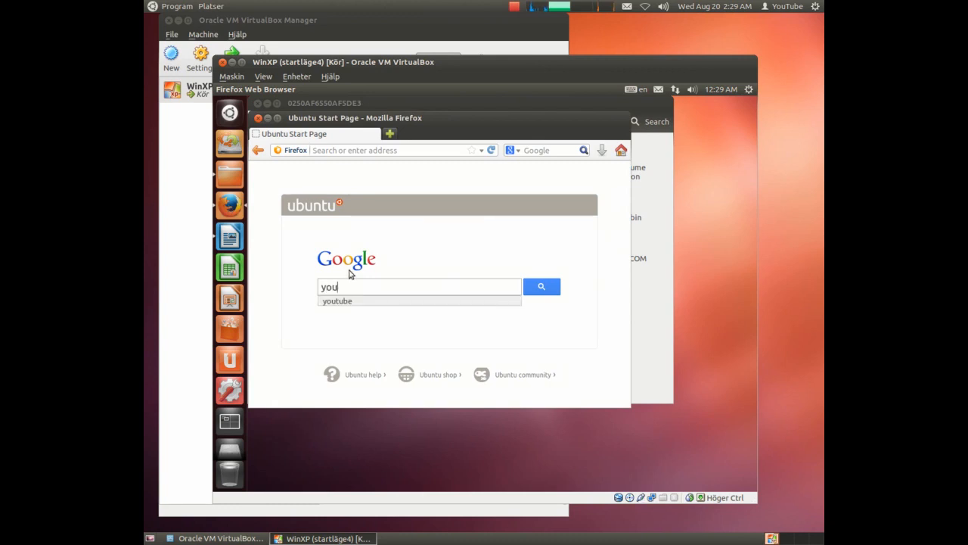
pyautogui.click(338, 302)
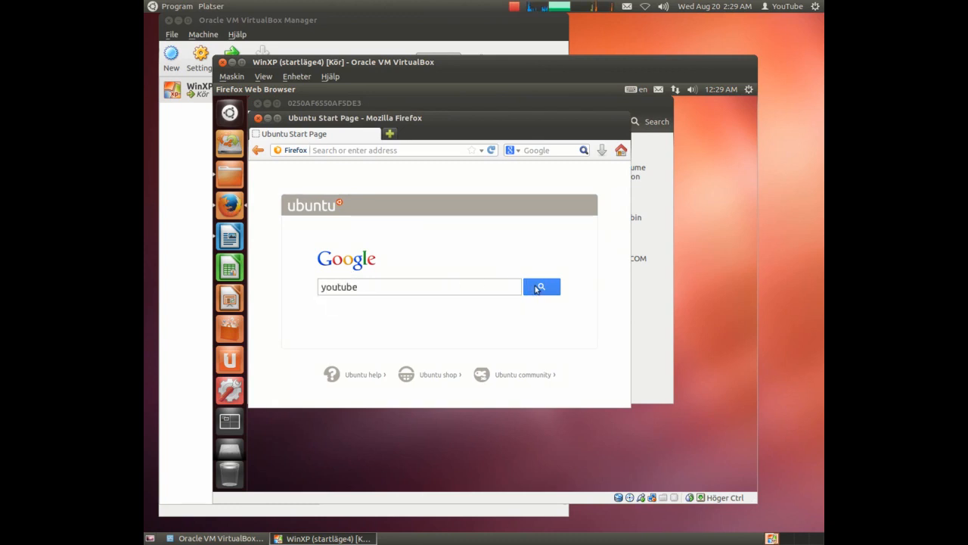
pyautogui.click(536, 288)
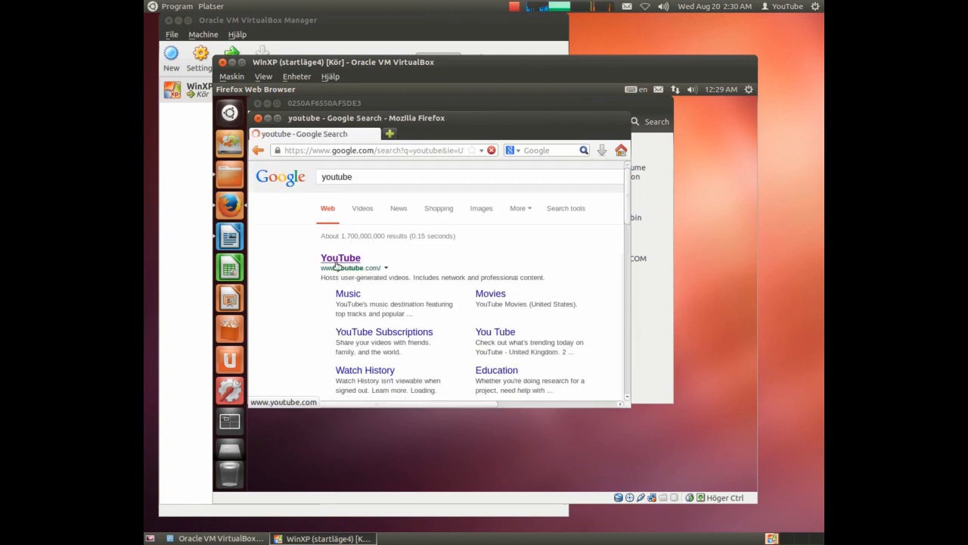
pyautogui.click(339, 258)
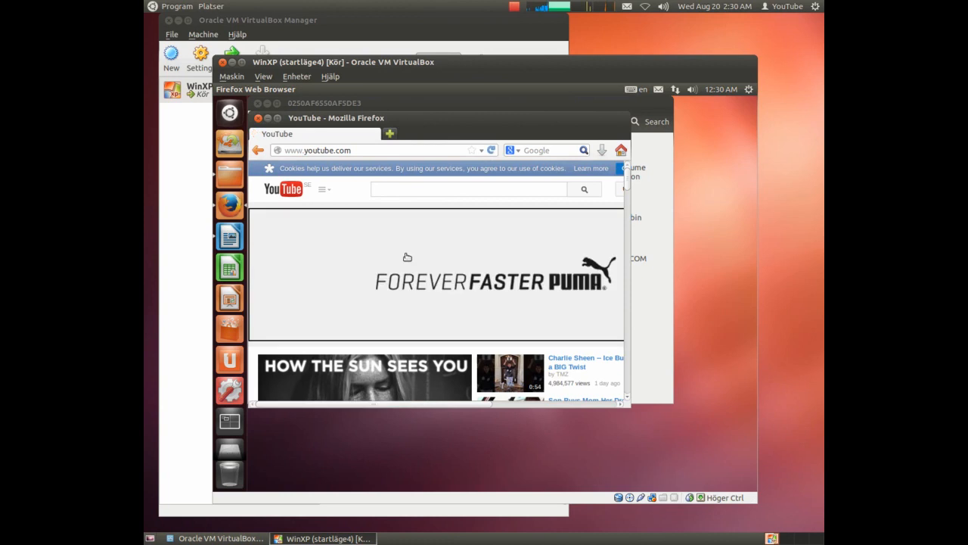
# Open LibreOffice Writer for a look, and close it along with the Firefox and file manager windows.
pyautogui.click(230, 238)
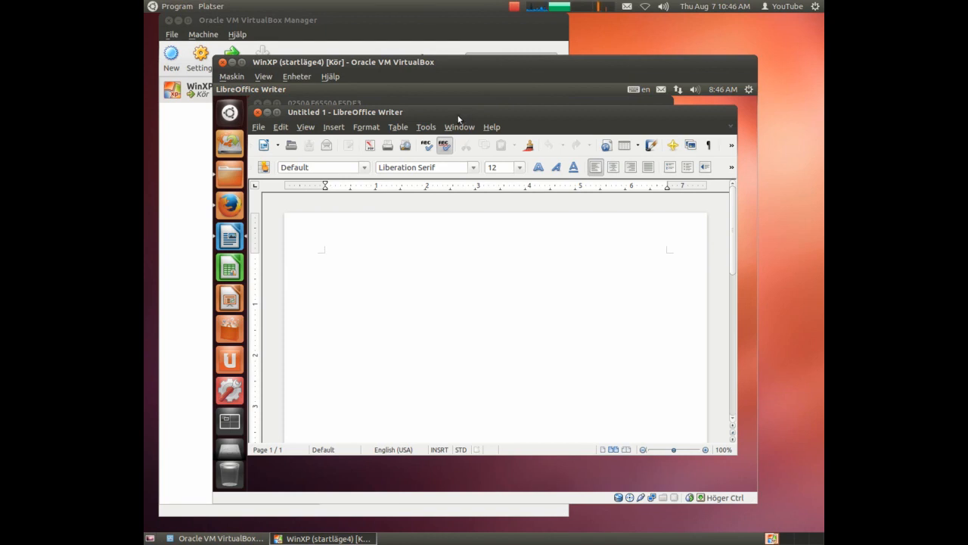
pyautogui.click(257, 113)
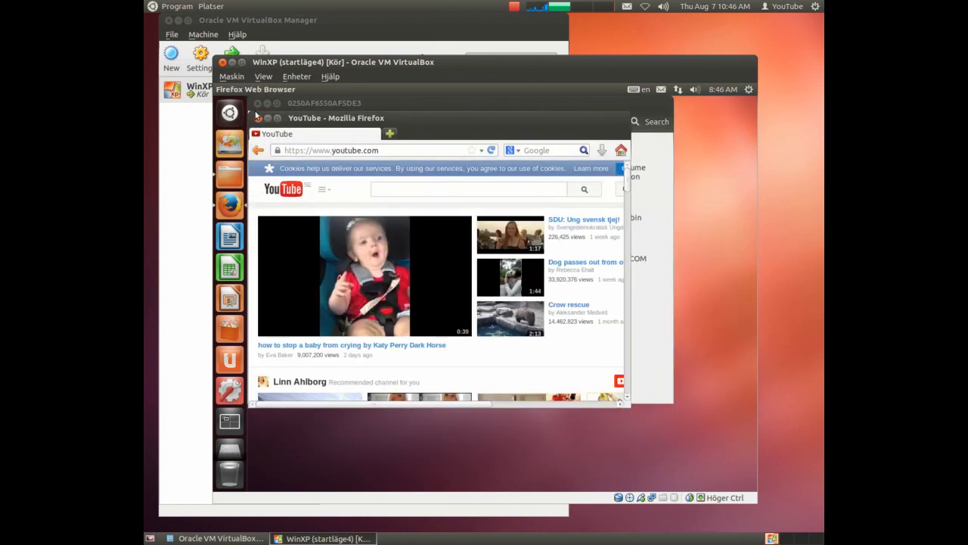
pyautogui.click(257, 118)
pyautogui.hotkey('ctrl', 'w')
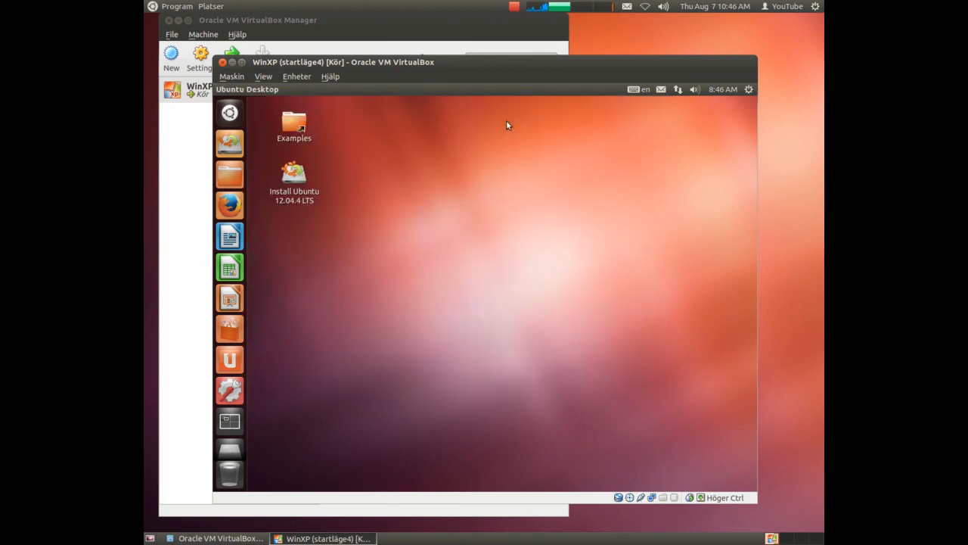
# Shut down the Ubuntu trial session and acknowledge the installation media removal request to power off the virtual machine.
pyautogui.click(748, 90)
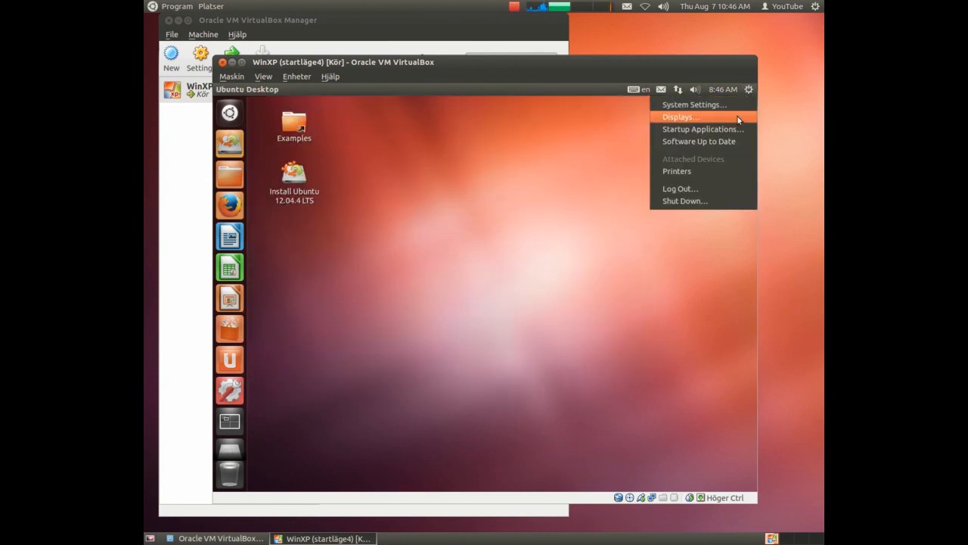
pyautogui.click(688, 203)
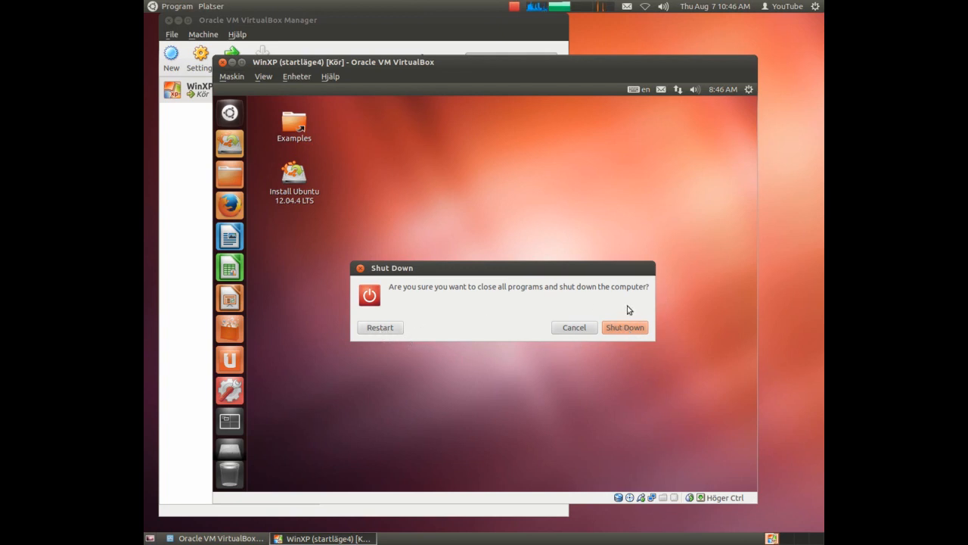
pyautogui.click(626, 326)
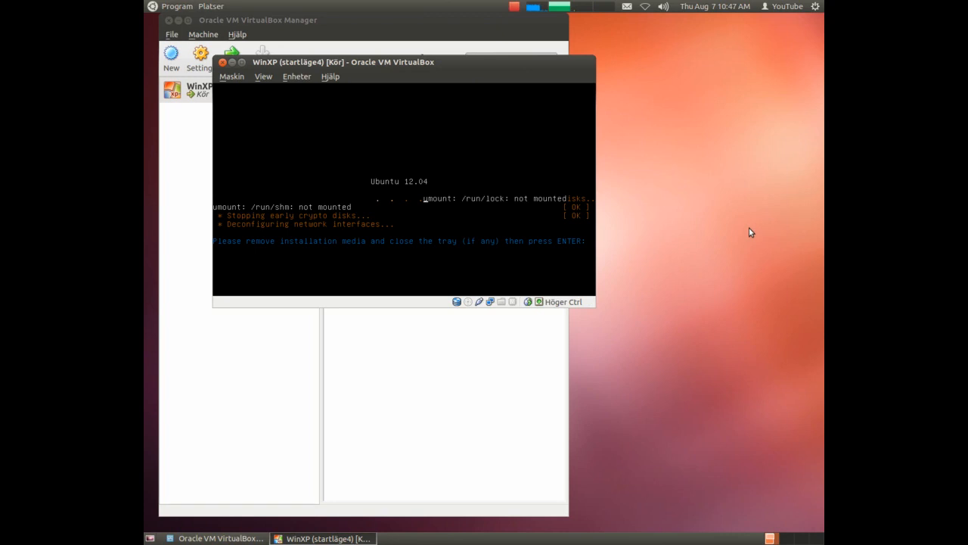
pyautogui.press('Return')
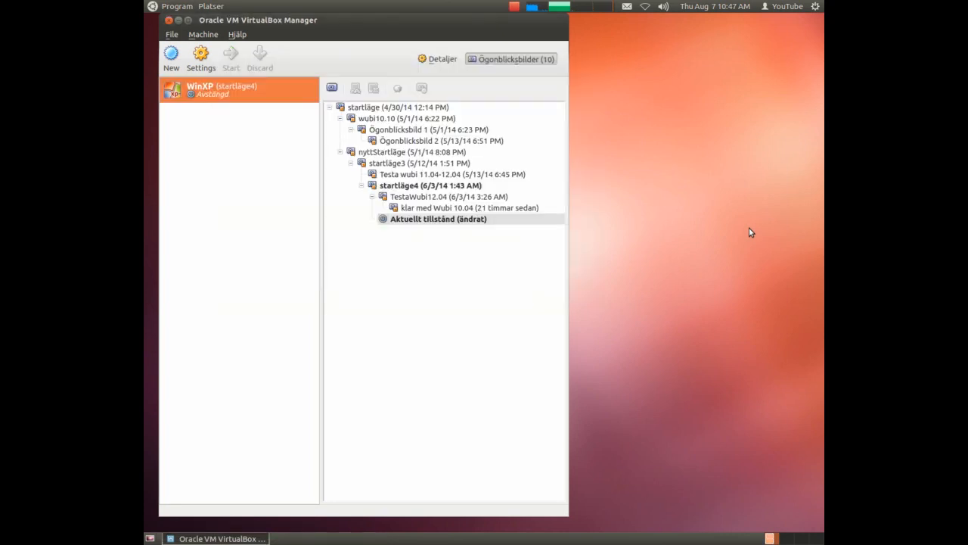